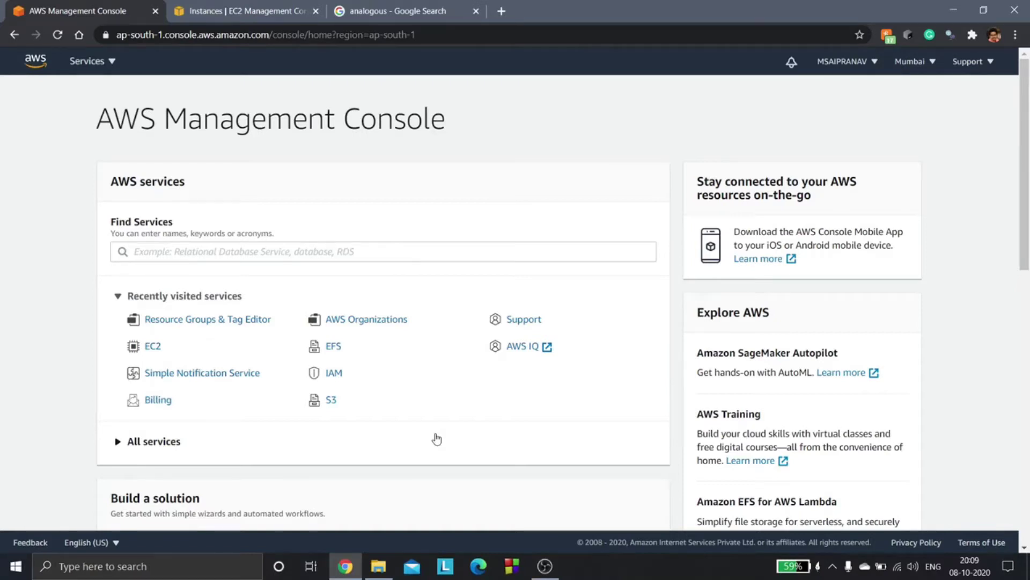
Open Tag Editor under Resource Groups, then view the EC2 instances tab showing Server2.
{"action": "left_click", "coordinate": [112, 64]}
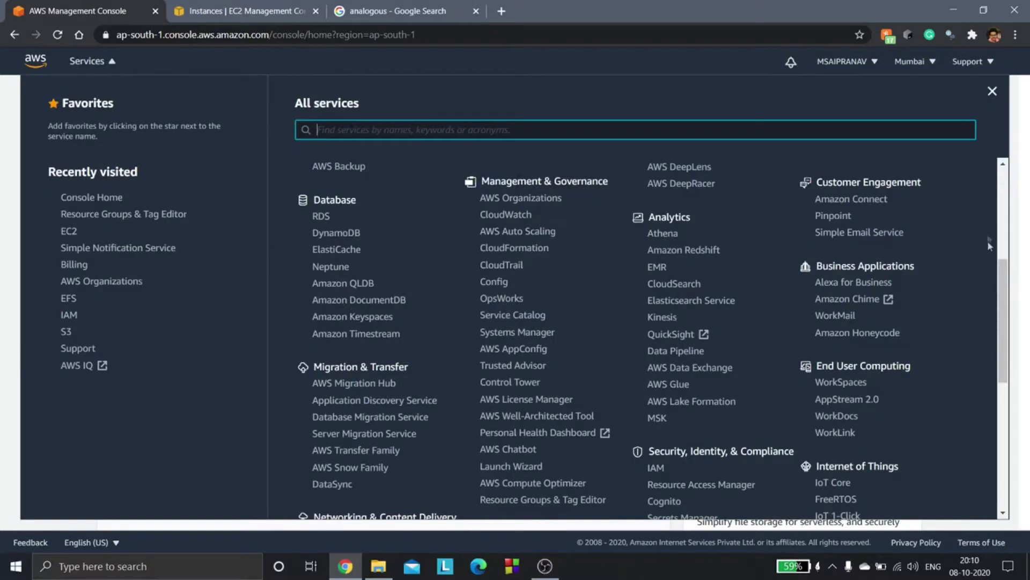
{"action": "scroll", "coordinate": [772, 322], "scroll_direction": "down", "scroll_amount": 1}
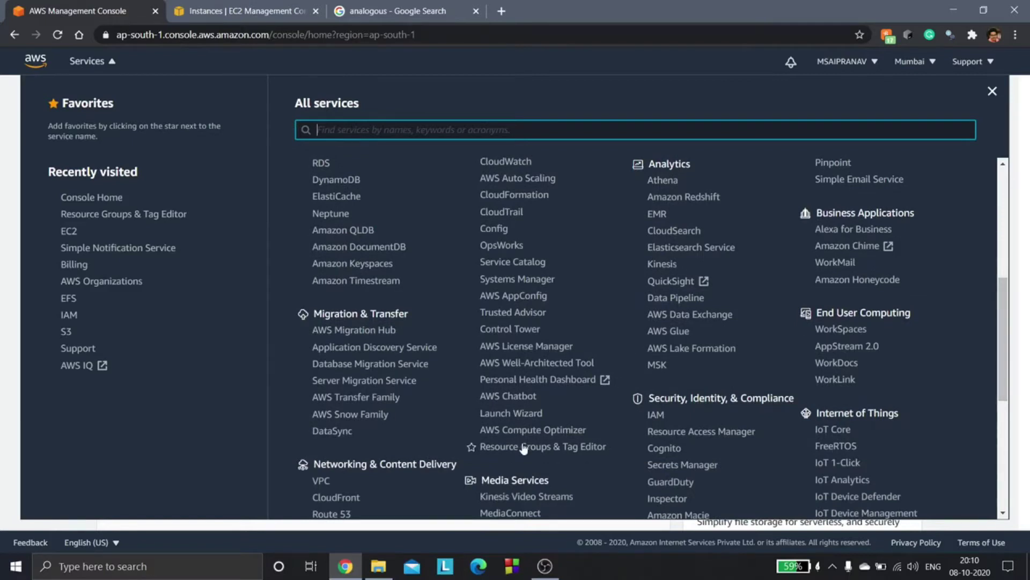
{"action": "mouse_move", "coordinate": [543, 446]}
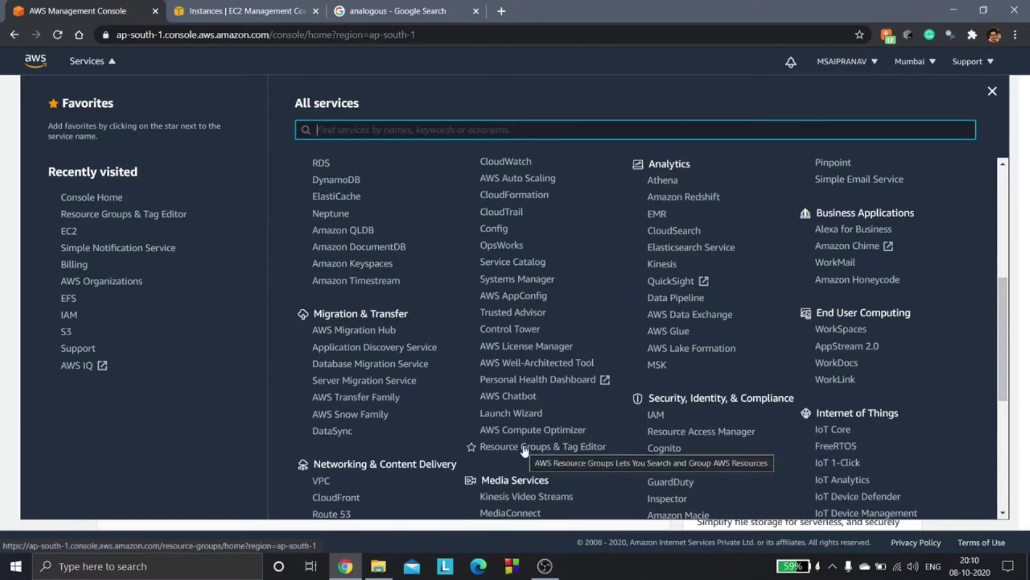
{"action": "left_click", "coordinate": [524, 447]}
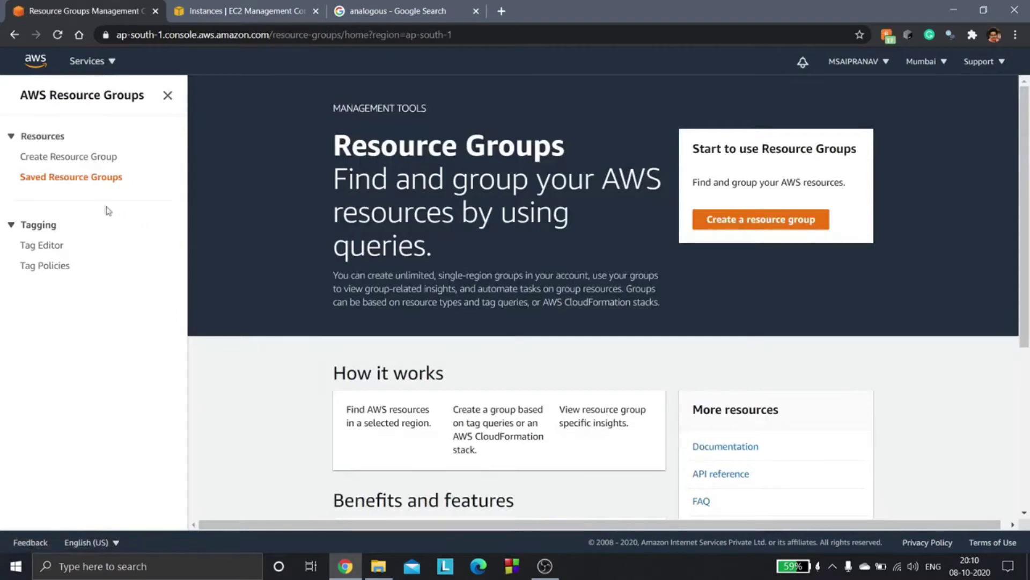
{"action": "left_click", "coordinate": [37, 253]}
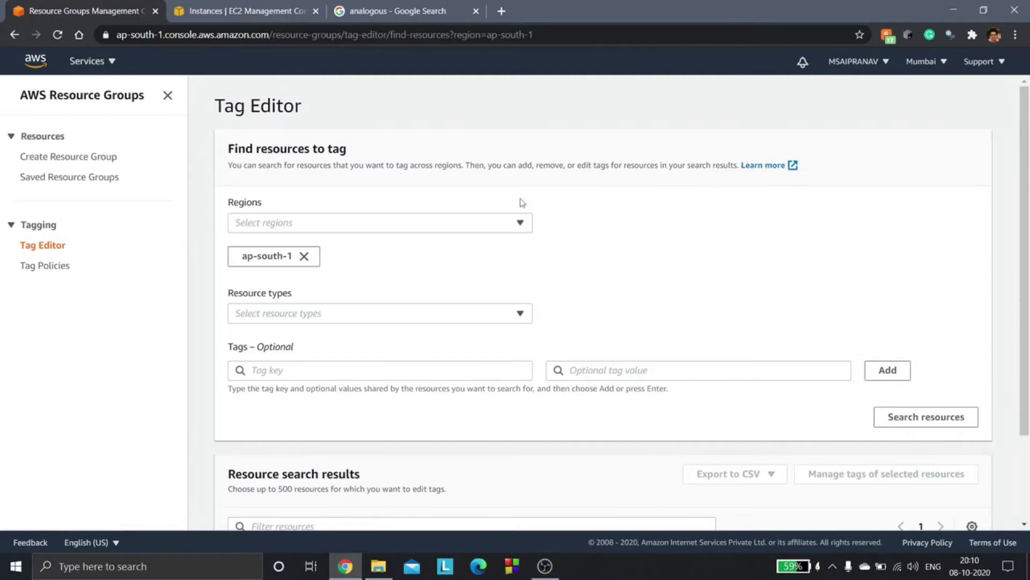
{"action": "left_click", "coordinate": [255, 11]}
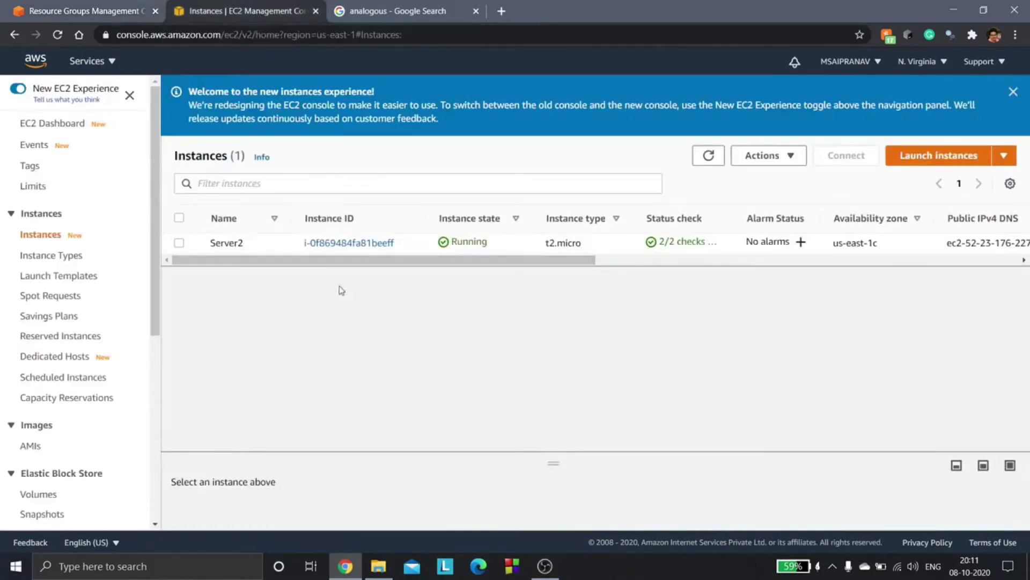
Switch the EC2 console to Asia Pacific (Mumbai), then go back to Tag Editor.
{"action": "left_click", "coordinate": [924, 65]}
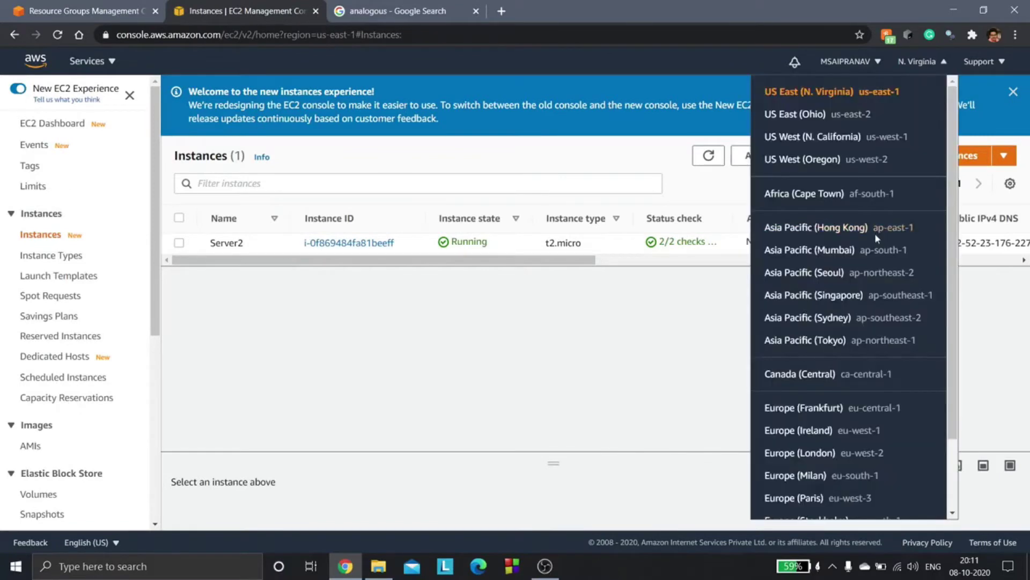
{"action": "left_click", "coordinate": [833, 251]}
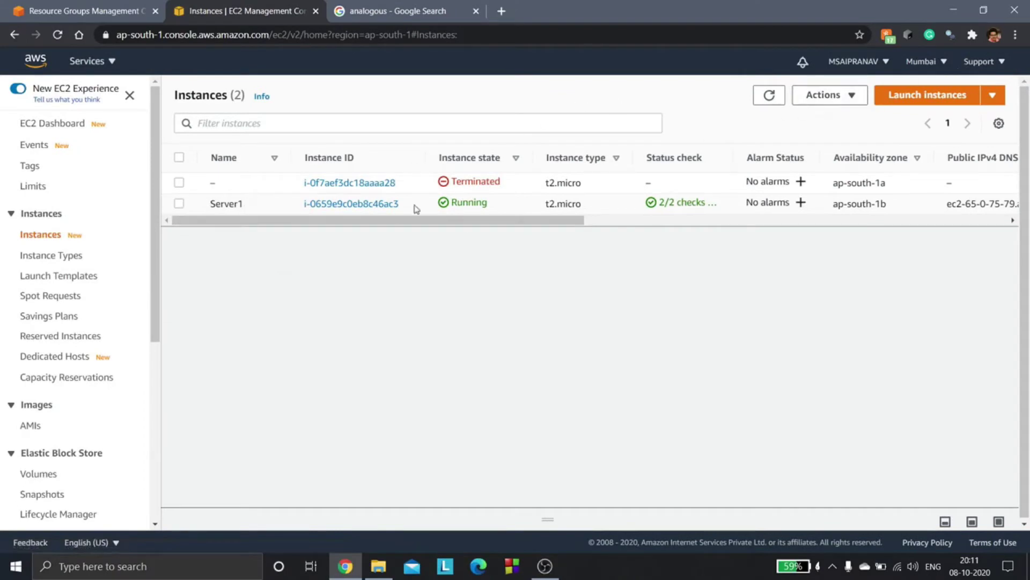
{"action": "left_click", "coordinate": [103, 14]}
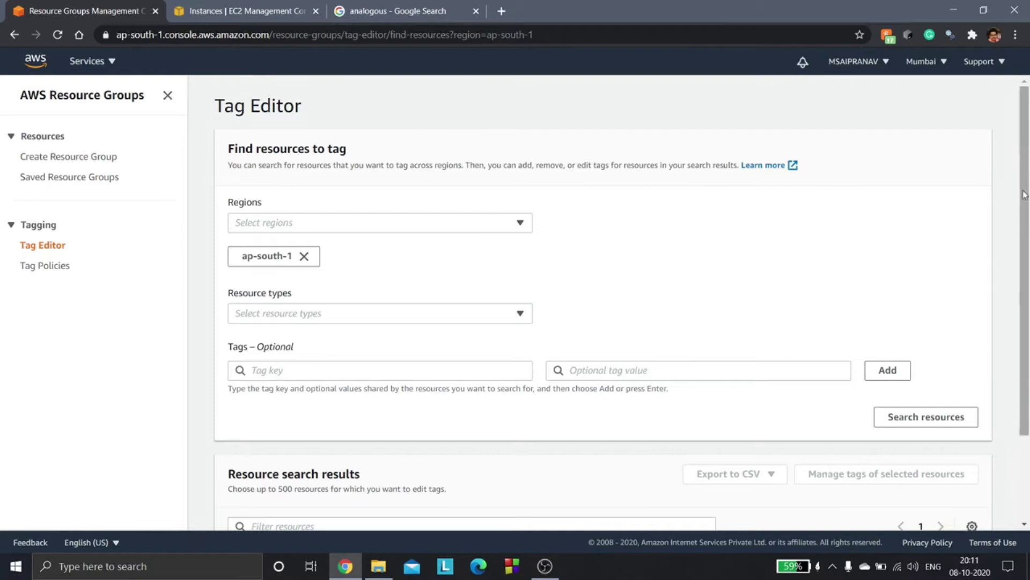
{"action": "left_click_drag", "start_coordinate": [1024, 193], "coordinate": [1024, 240]}
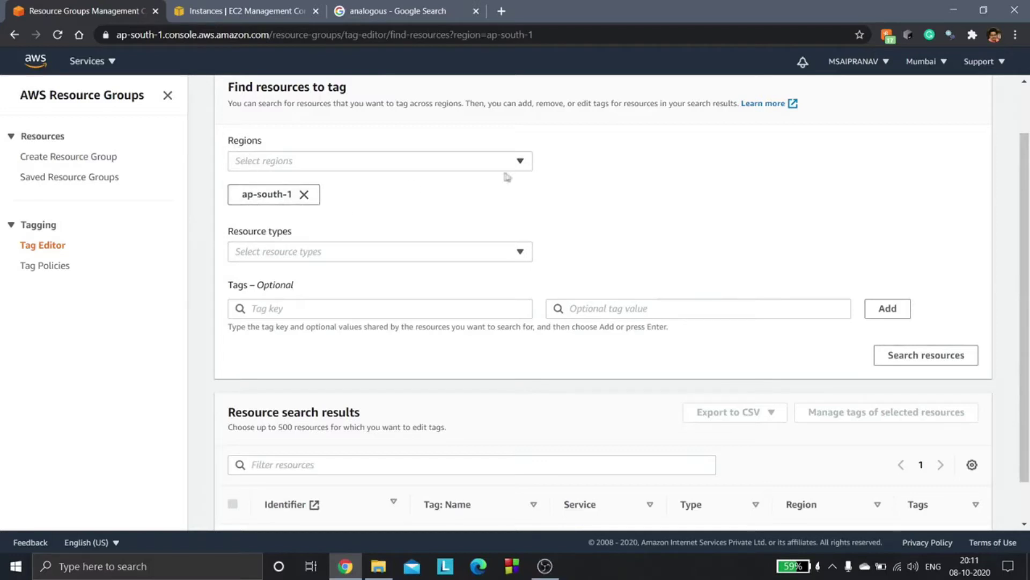
Search Tag Editor for AWS::EC2::Instance resources in ap-south-1.
{"action": "left_click", "coordinate": [330, 256]}
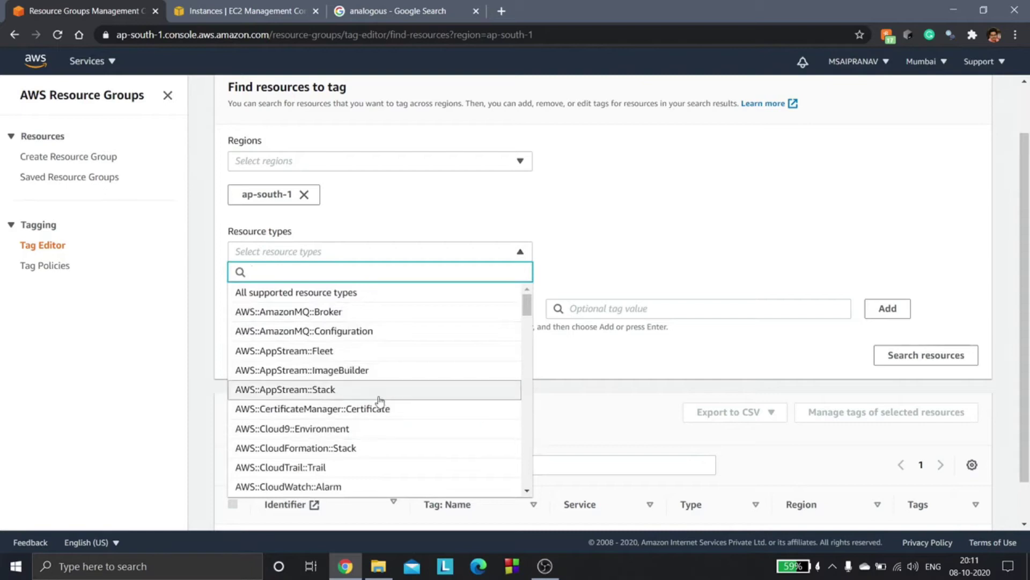
{"action": "type", "text": "EC"}
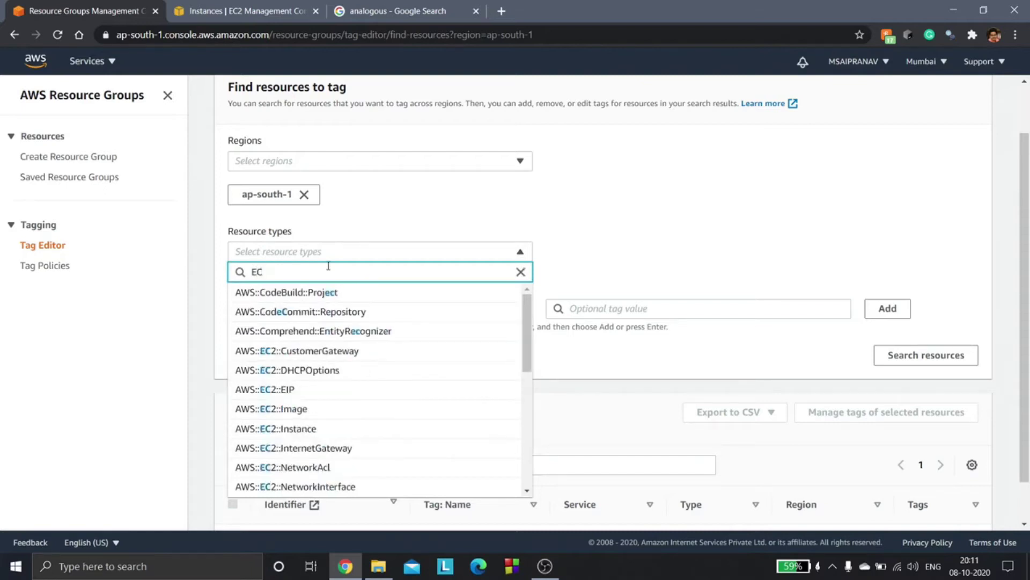
{"action": "left_click", "coordinate": [274, 430]}
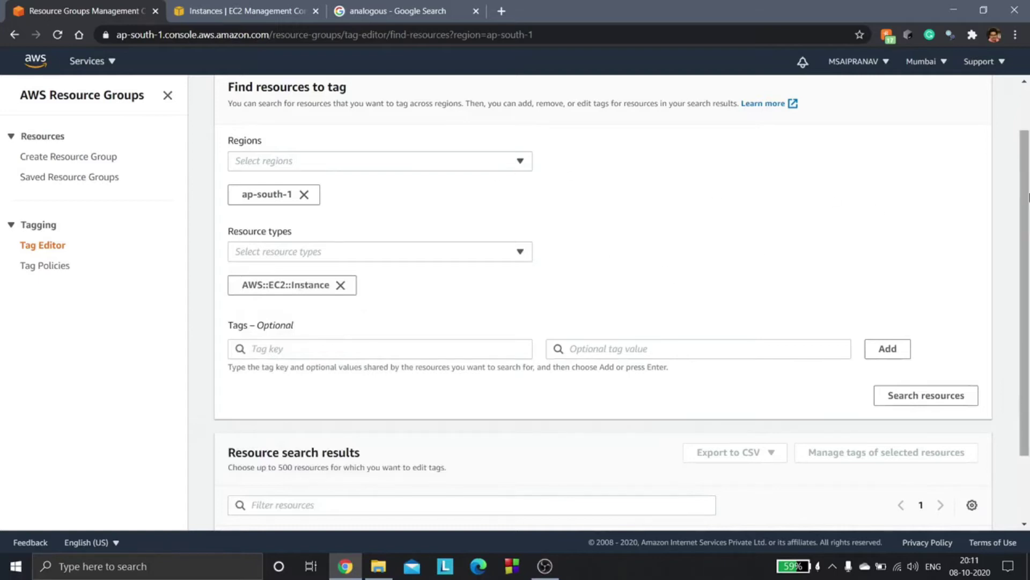
{"action": "left_click_drag", "start_coordinate": [1025, 207], "coordinate": [1027, 161]}
{"action": "scroll", "coordinate": [1027, 161], "scroll_direction": "down", "scroll_amount": 2}
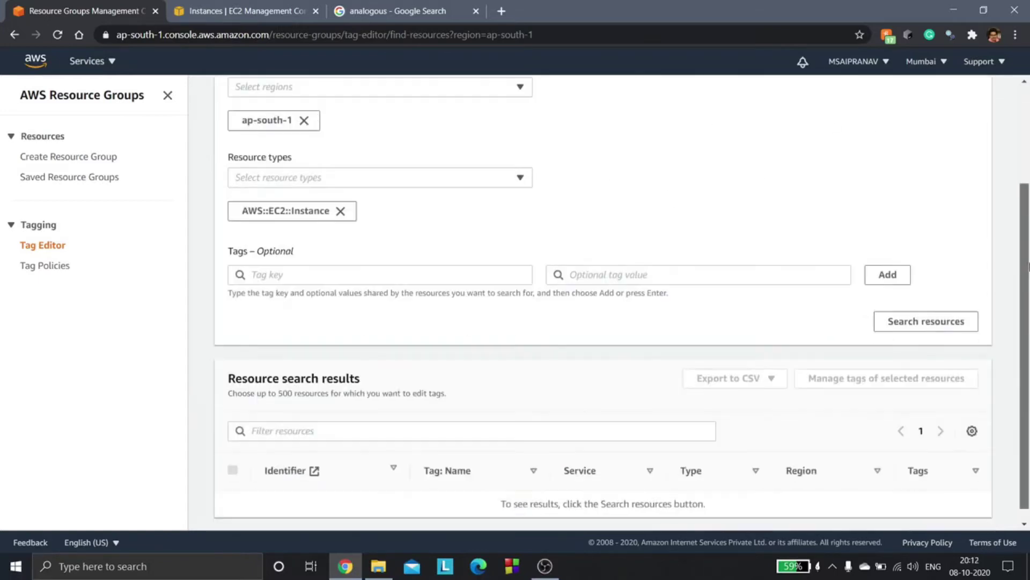
{"action": "left_click", "coordinate": [937, 317]}
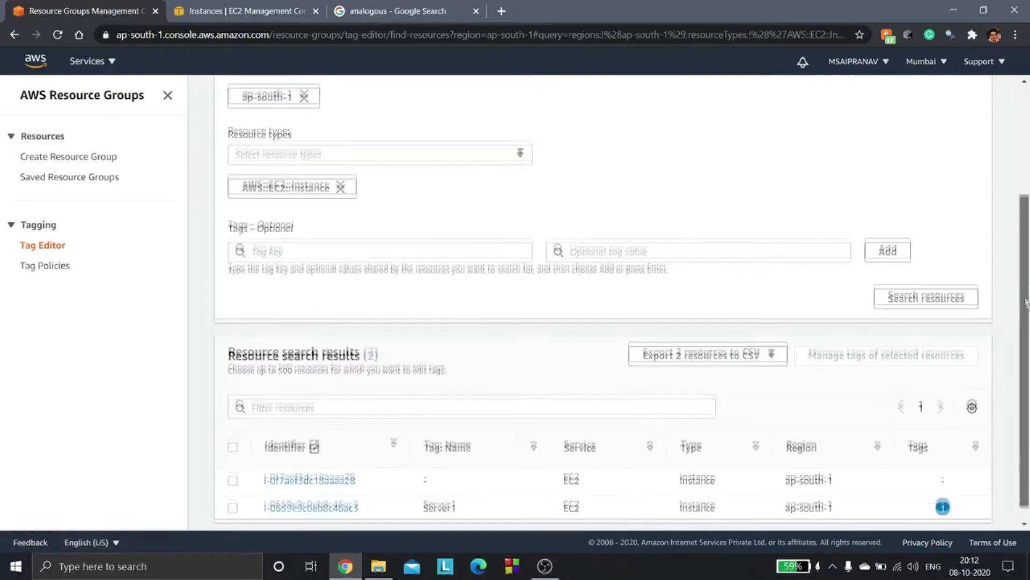
{"action": "scroll", "coordinate": [769, 409], "scroll_direction": "down", "scroll_amount": 1}
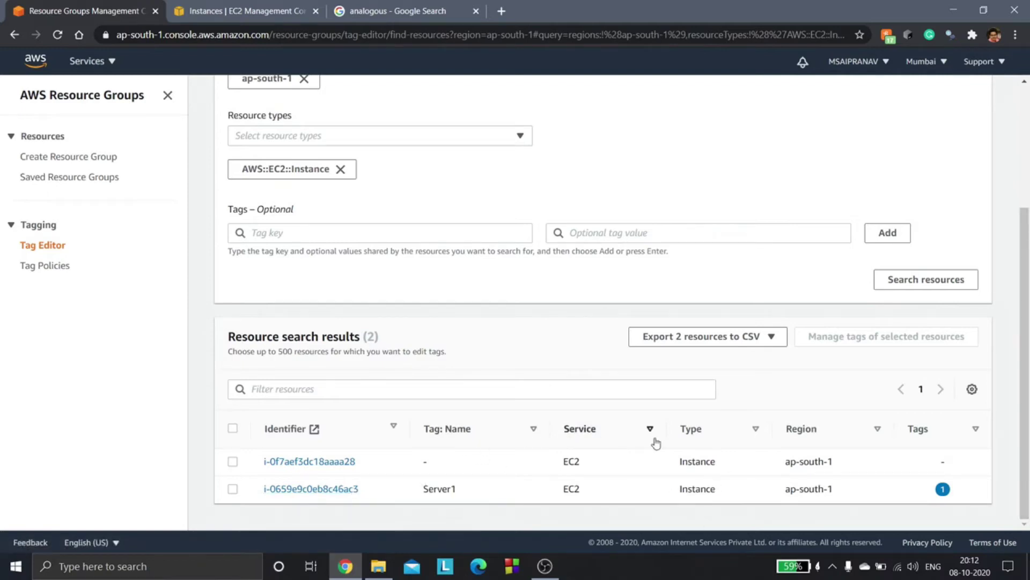
Compare with the EC2 instances tab, then open Tag Editor's Regions dropdown.
{"action": "left_click", "coordinate": [241, 6]}
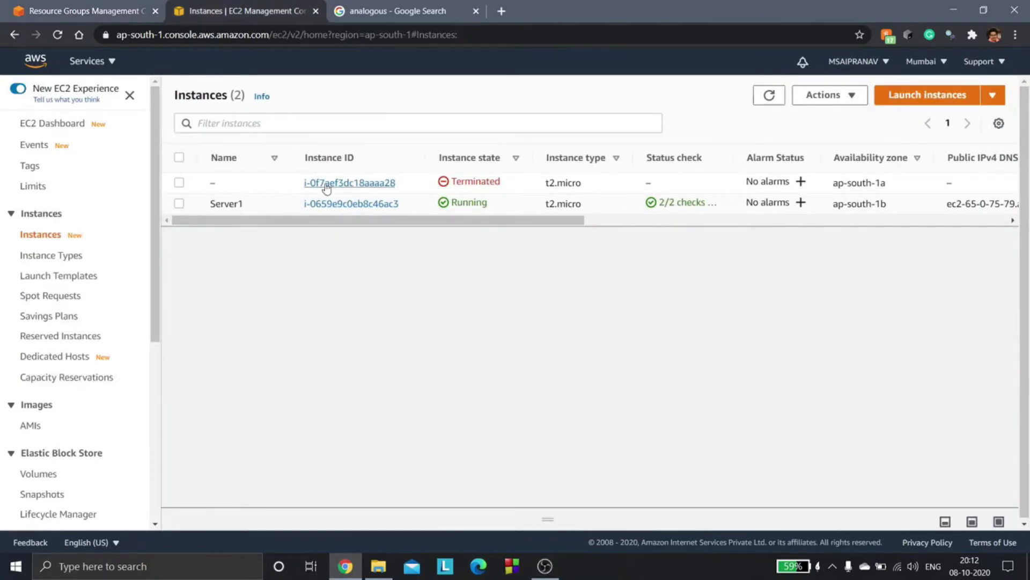
{"action": "left_click", "coordinate": [108, 14]}
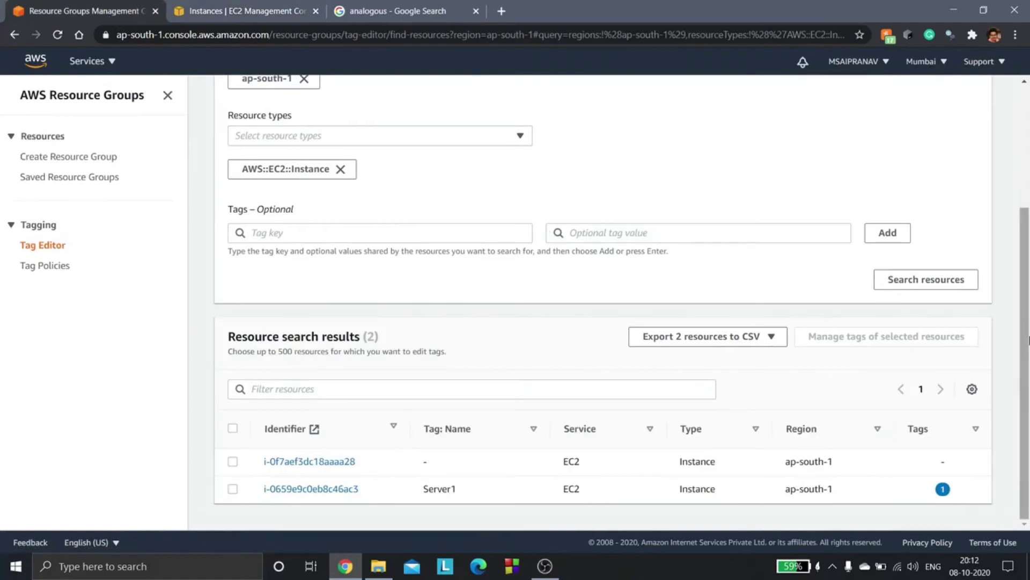
{"action": "left_click_drag", "start_coordinate": [1025, 290], "coordinate": [1028, 168]}
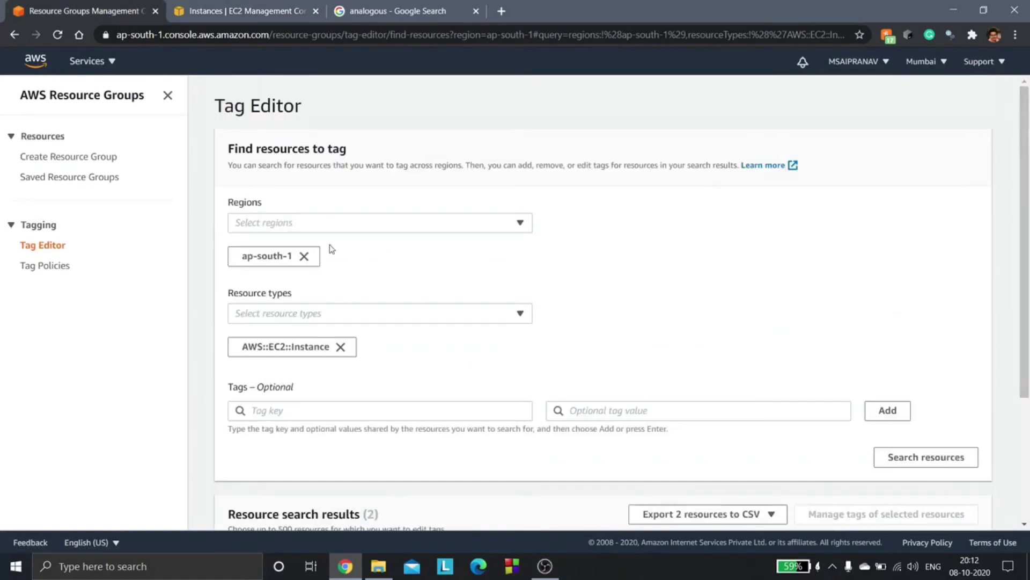
{"action": "left_click", "coordinate": [410, 230]}
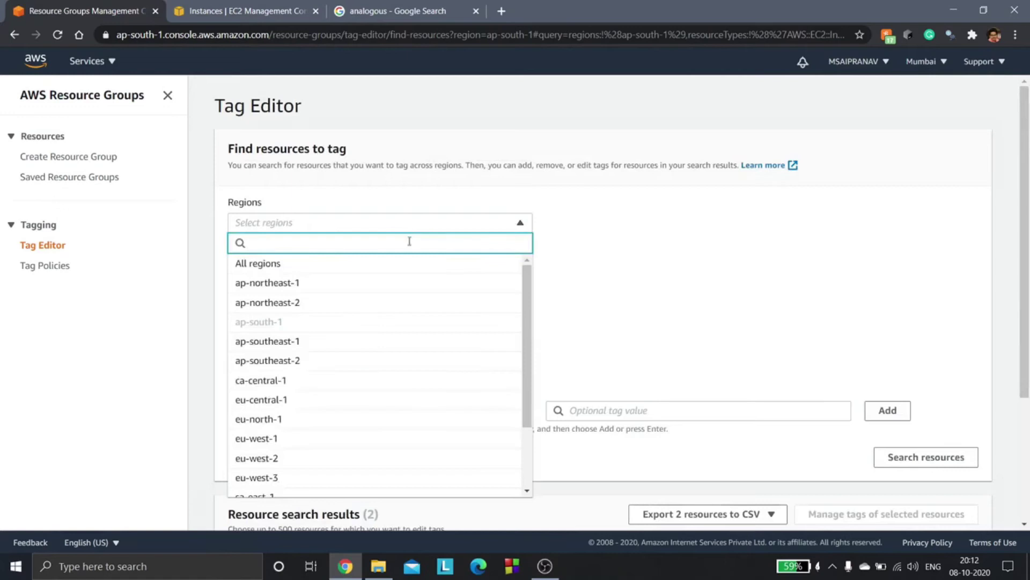
Replace ap-south-1 with us-east-1 in Tag Editor's regions and rerun the EC2 instance search.
{"action": "left_click", "coordinate": [641, 213]}
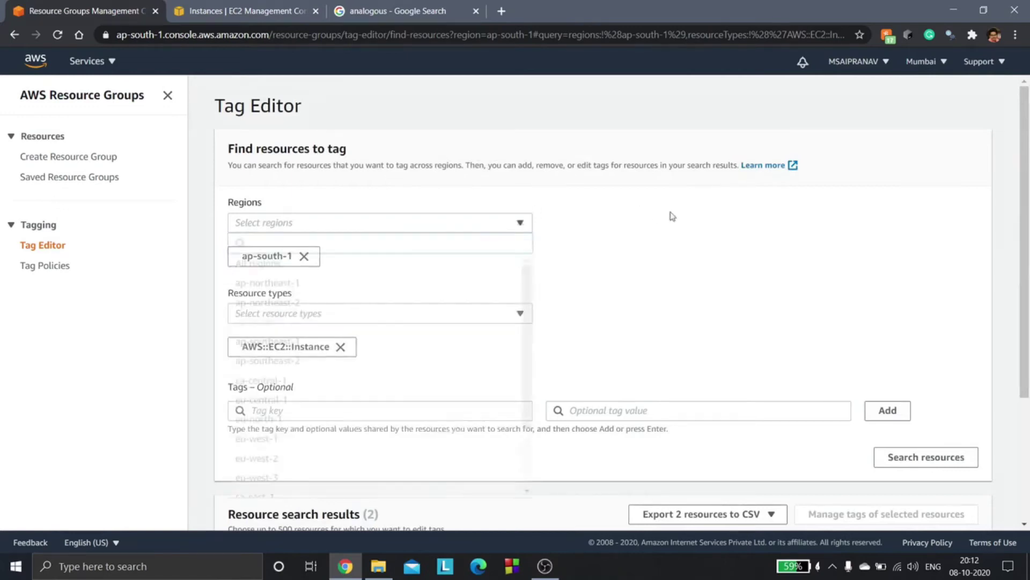
{"action": "left_click", "coordinate": [938, 67]}
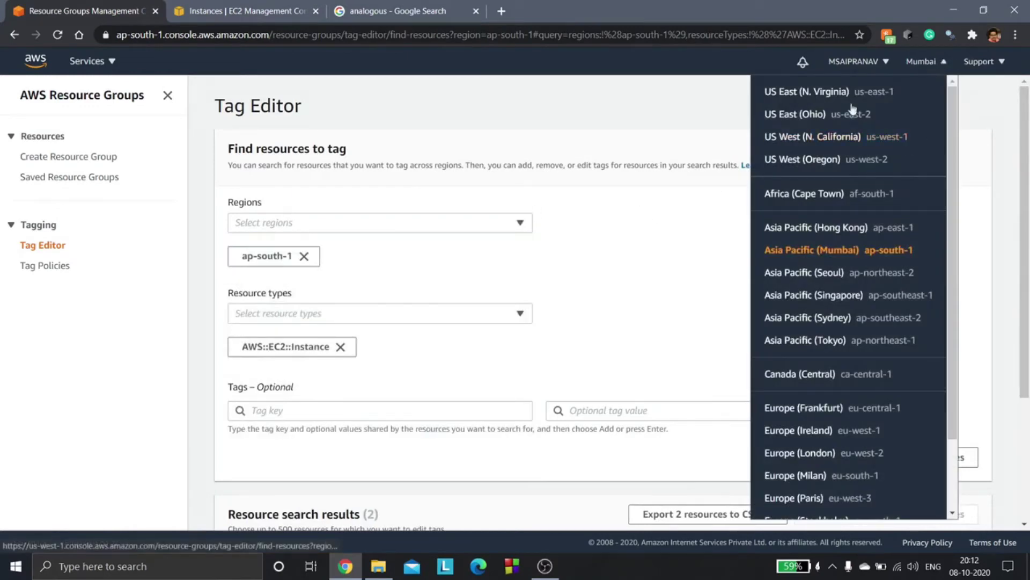
{"action": "left_click", "coordinate": [655, 129]}
{"action": "left_click", "coordinate": [346, 229]}
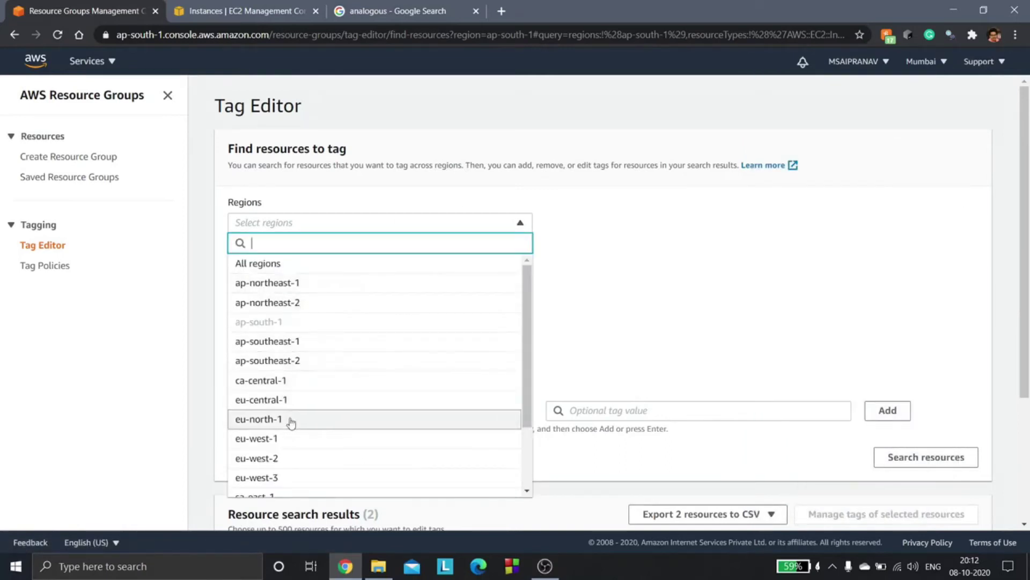
{"action": "left_click_drag", "start_coordinate": [531, 394], "coordinate": [531, 441]}
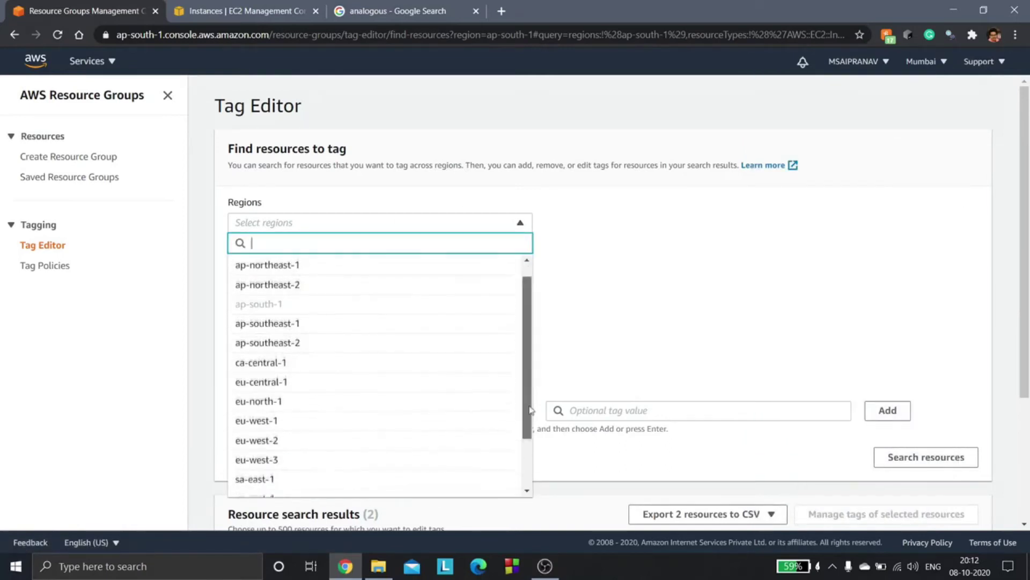
{"action": "left_click", "coordinate": [314, 450]}
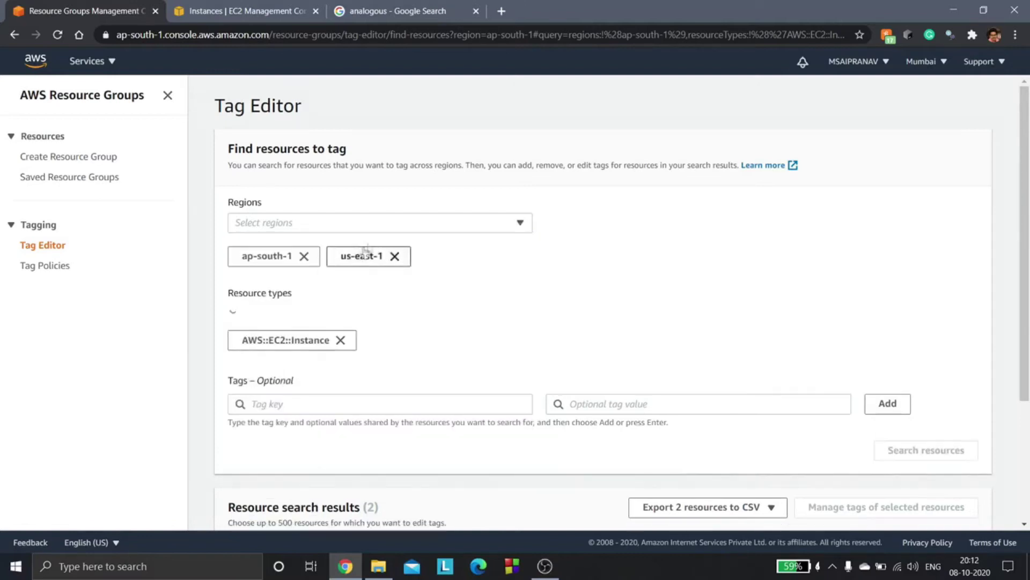
{"action": "left_click", "coordinate": [302, 256]}
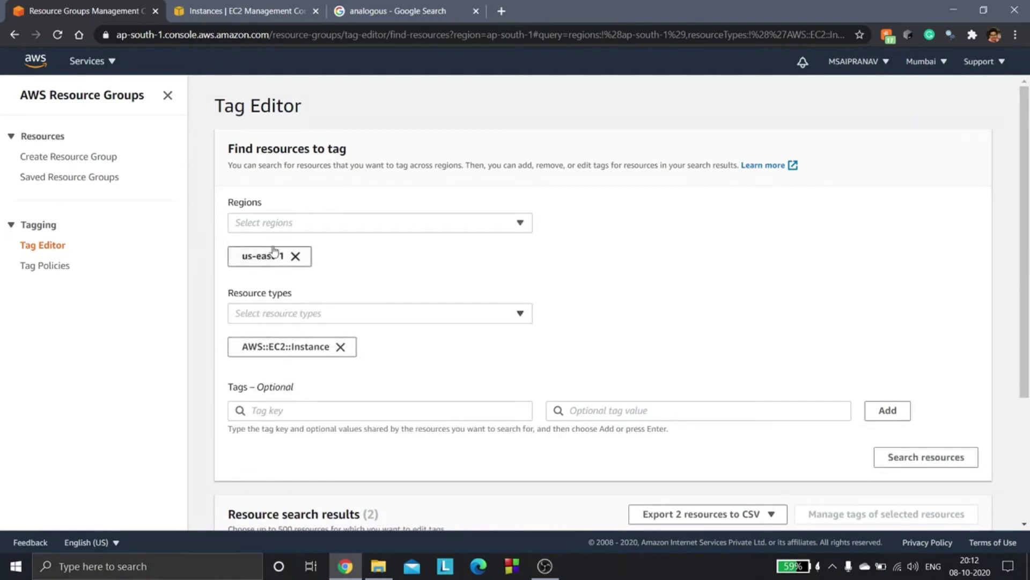
{"action": "left_click_drag", "start_coordinate": [1025, 206], "coordinate": [1028, 256]}
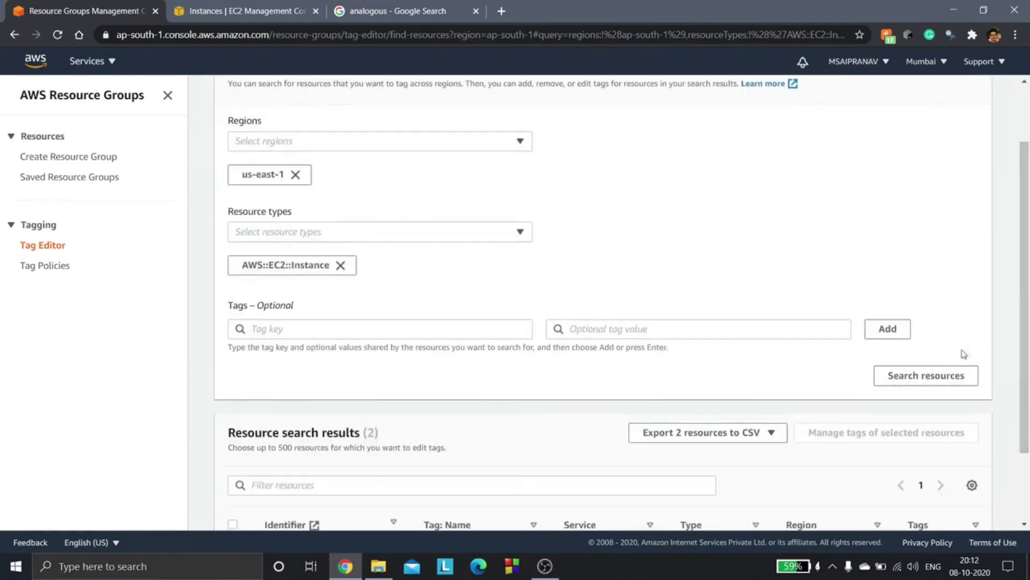
{"action": "left_click", "coordinate": [910, 378]}
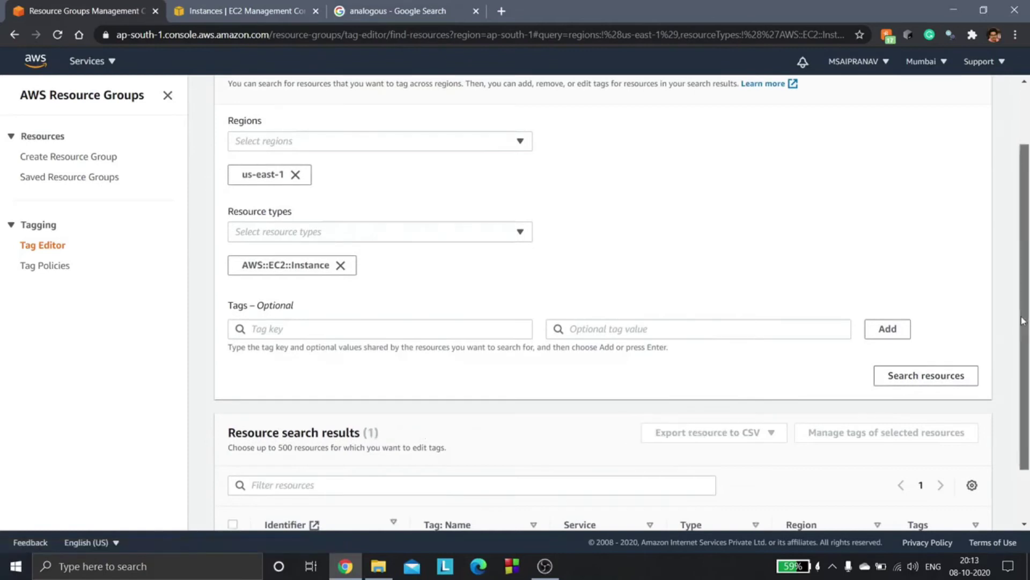
{"action": "scroll", "coordinate": [334, 533], "scroll_direction": "down", "scroll_amount": 2}
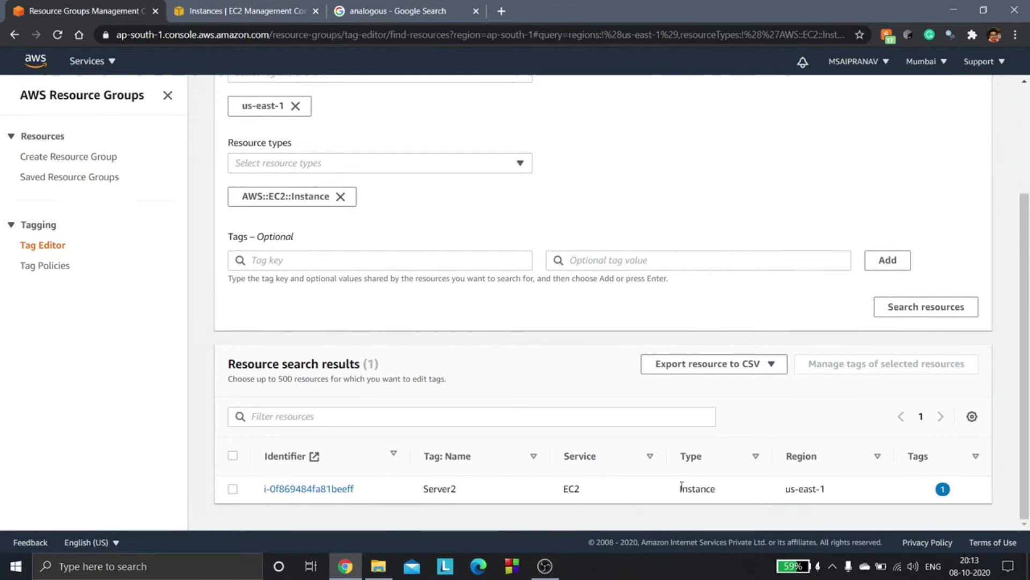
Switch the EC2 instances page from Mumbai to US East (N. Virginia), then return to Tag Editor.
{"action": "left_click", "coordinate": [263, 5]}
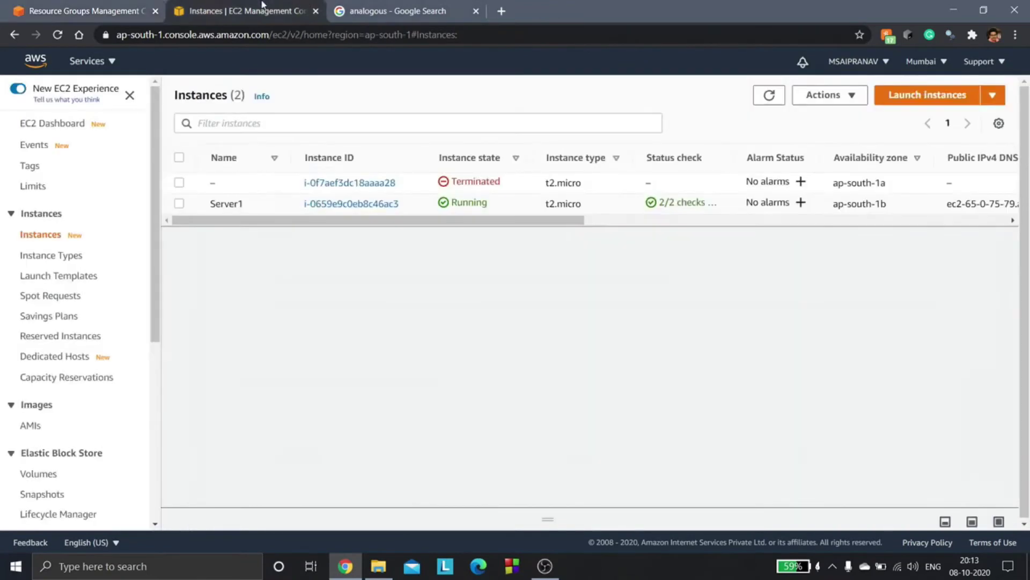
{"action": "left_click", "coordinate": [919, 63]}
{"action": "left_click", "coordinate": [809, 91]}
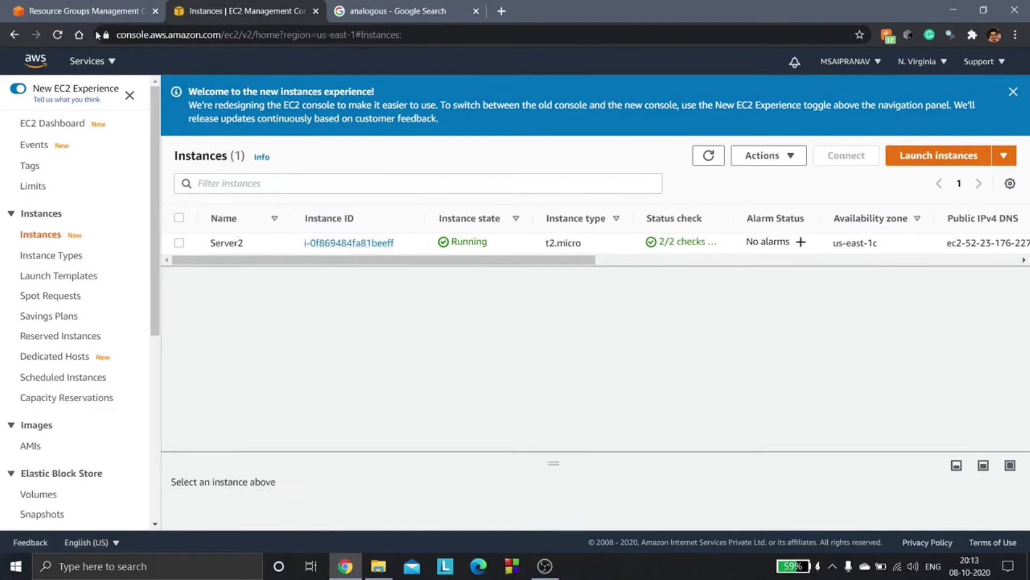
{"action": "left_click", "coordinate": [90, 13]}
{"action": "scroll", "coordinate": [700, 171], "scroll_direction": "up", "scroll_amount": 3}
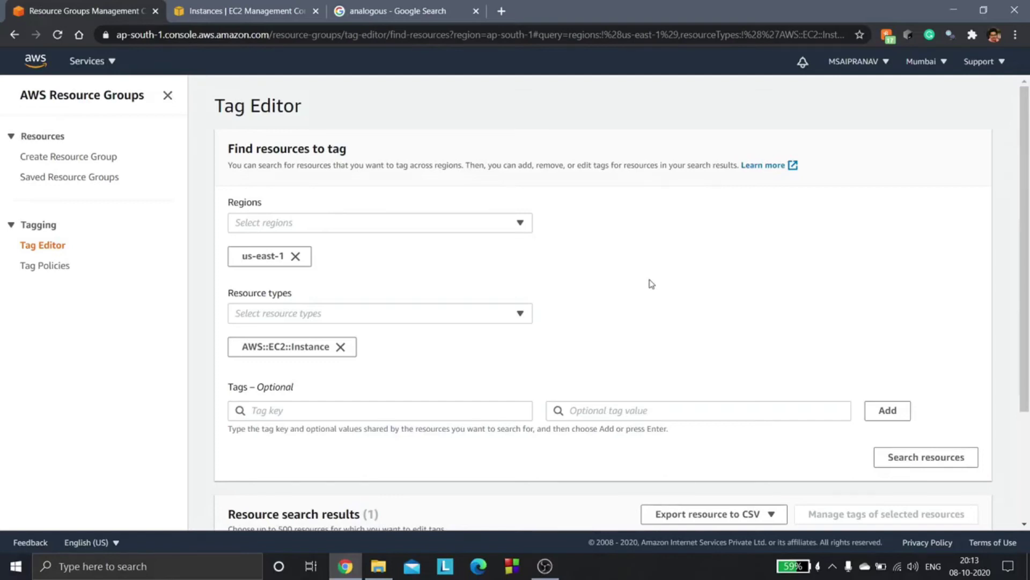
Add ap-south-1 alongside us-east-1 in the Regions list and search for EC2 instances.
{"action": "left_click", "coordinate": [294, 222]}
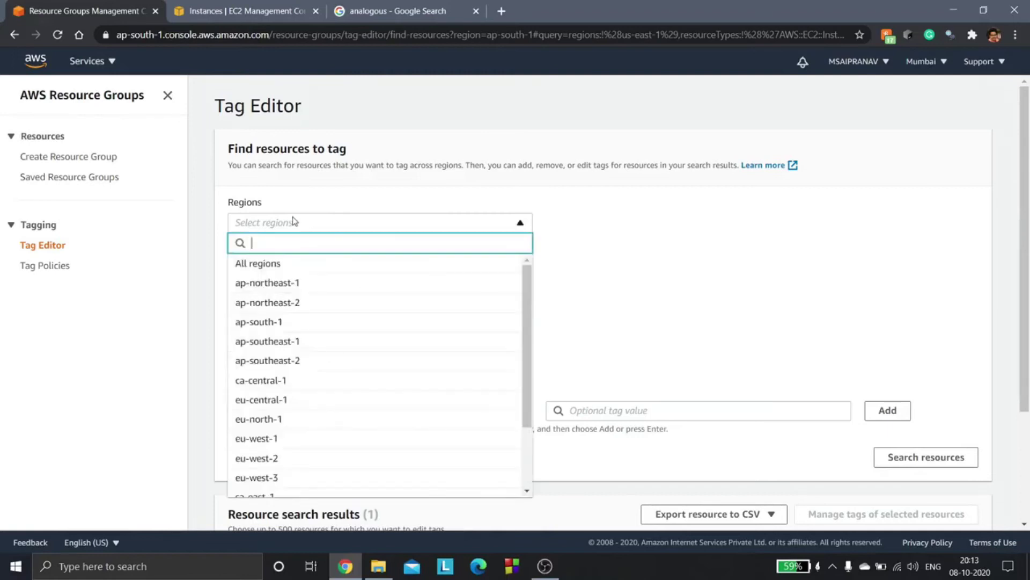
{"action": "left_click", "coordinate": [311, 225]}
{"action": "left_click", "coordinate": [320, 226]}
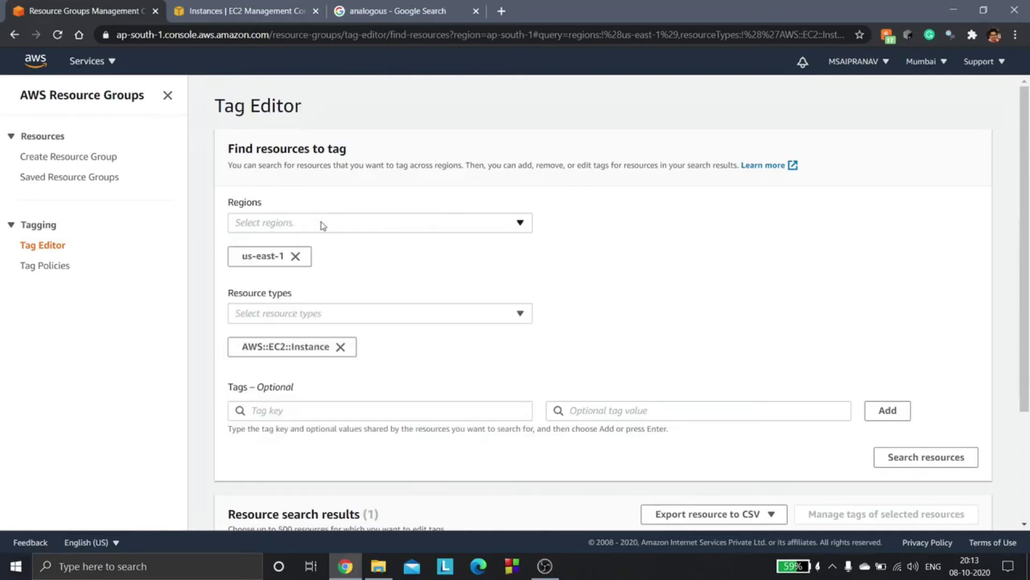
{"action": "scroll", "coordinate": [1027, 258], "scroll_direction": "down", "scroll_amount": 1}
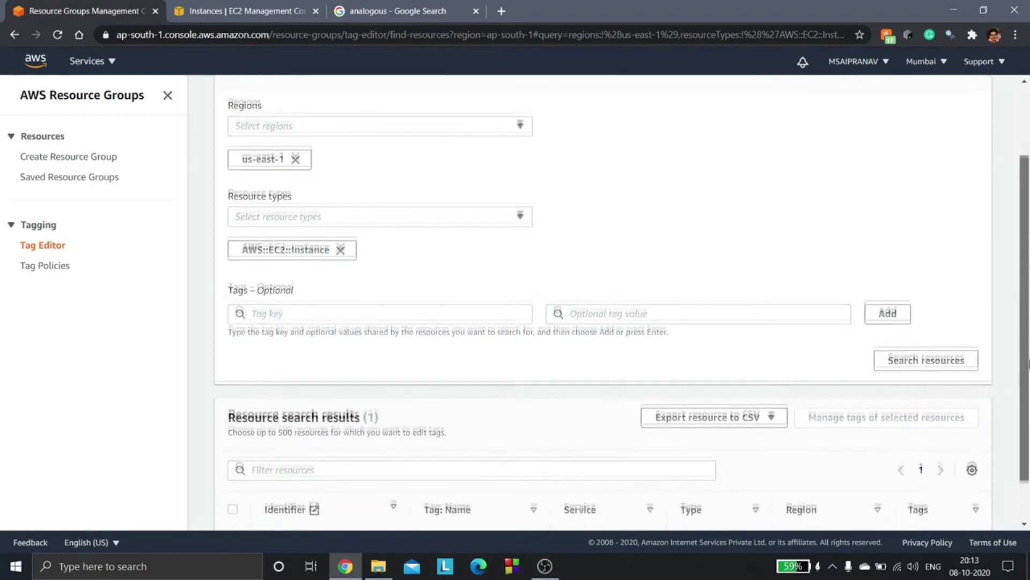
{"action": "left_click_drag", "start_coordinate": [1028, 351], "coordinate": [1029, 396]}
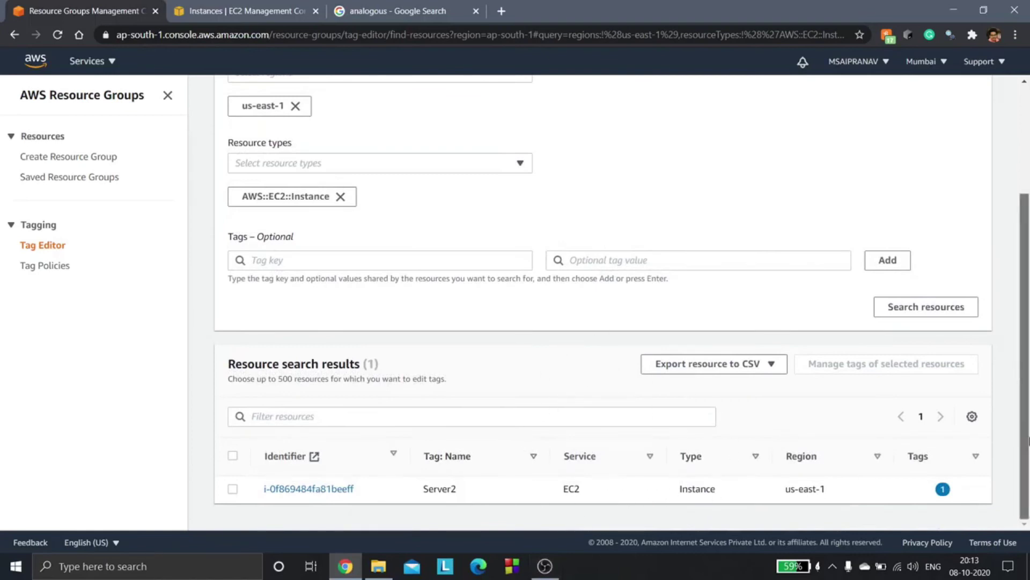
{"action": "left_click_drag", "start_coordinate": [1028, 442], "coordinate": [1029, 341]}
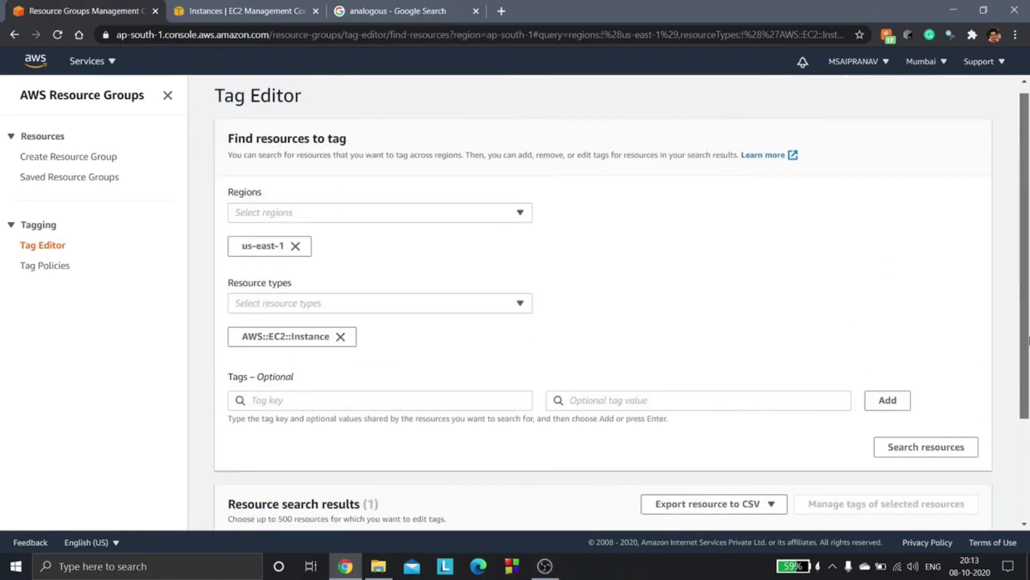
{"action": "scroll", "coordinate": [674, 222], "scroll_direction": "up", "scroll_amount": 1}
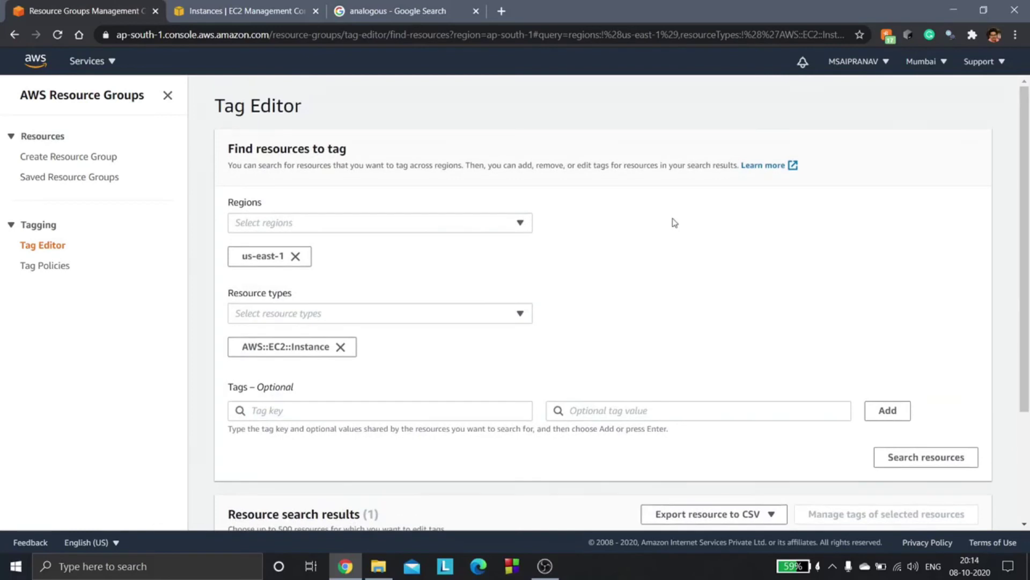
{"action": "left_click", "coordinate": [487, 227]}
{"action": "left_click", "coordinate": [341, 324]}
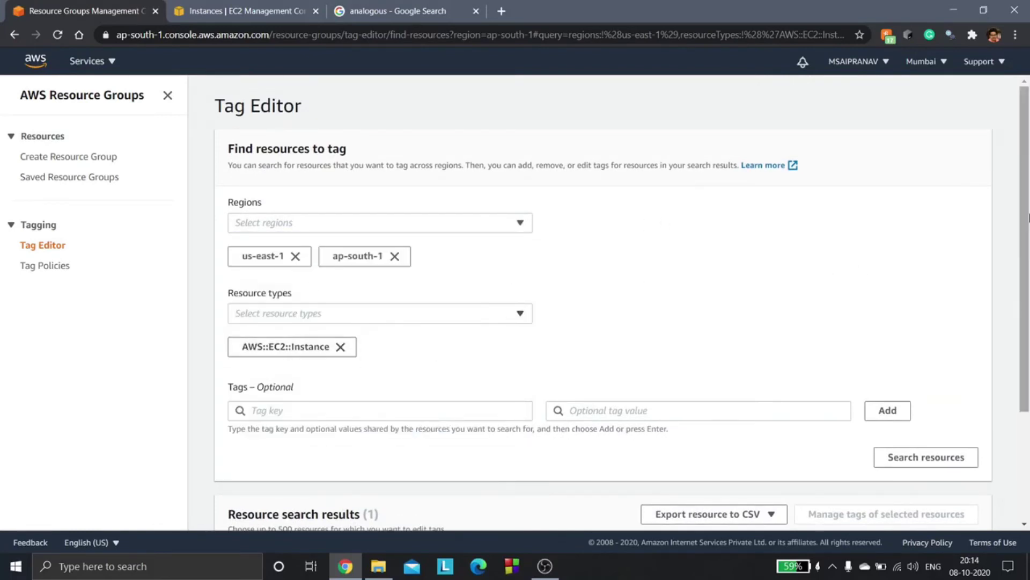
{"action": "scroll", "coordinate": [943, 349], "scroll_direction": "down", "scroll_amount": 1}
{"action": "left_click", "coordinate": [940, 392]}
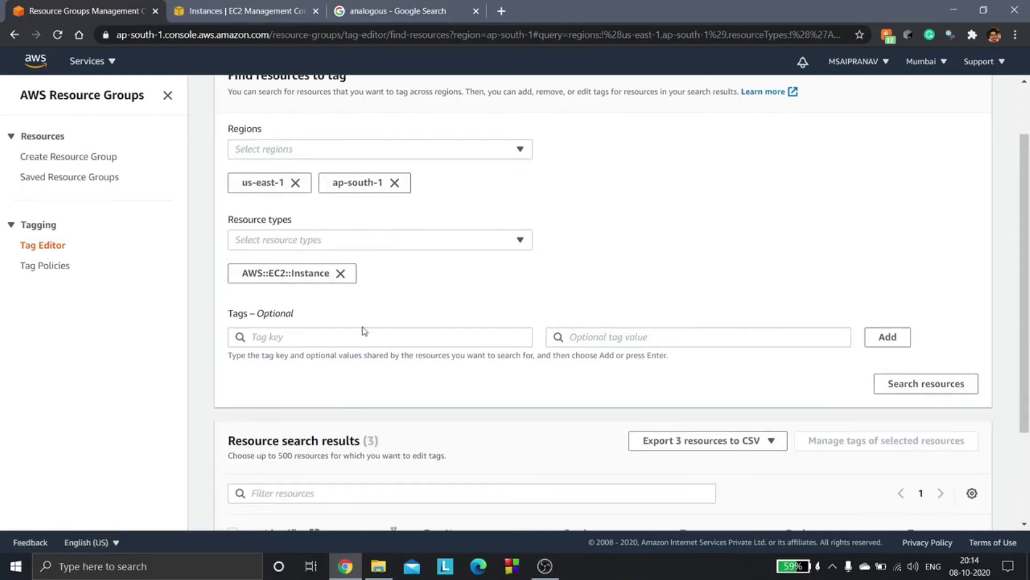
{"action": "scroll", "coordinate": [1028, 234], "scroll_direction": "down", "scroll_amount": 2}
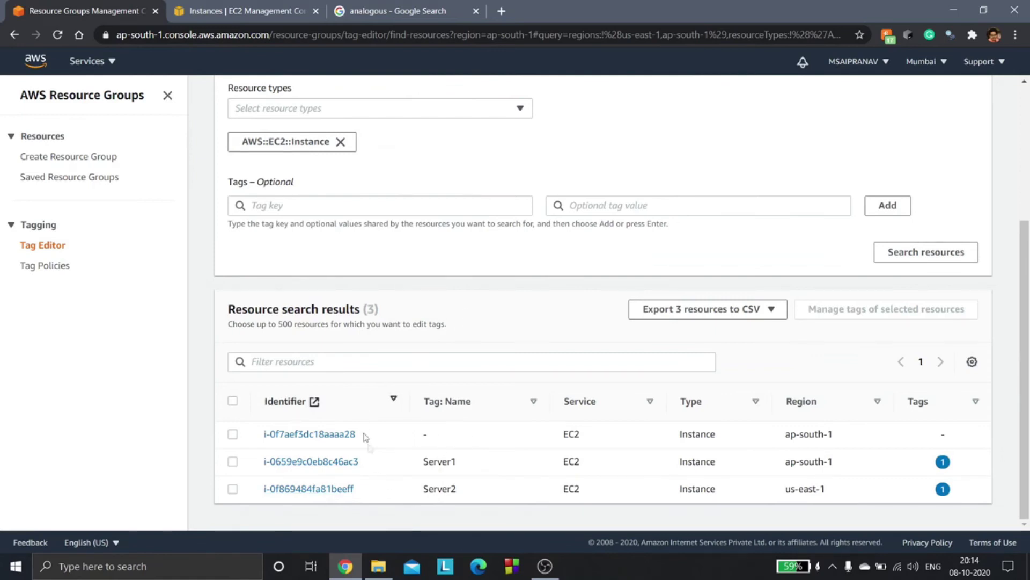
{"action": "mouse_move", "coordinate": [1024, 401]}
{"action": "left_mouse_down"}
{"action": "mouse_move", "coordinate": [1027, 390]}
{"action": "mouse_move", "coordinate": [1028, 408]}
{"action": "left_mouse_up"}
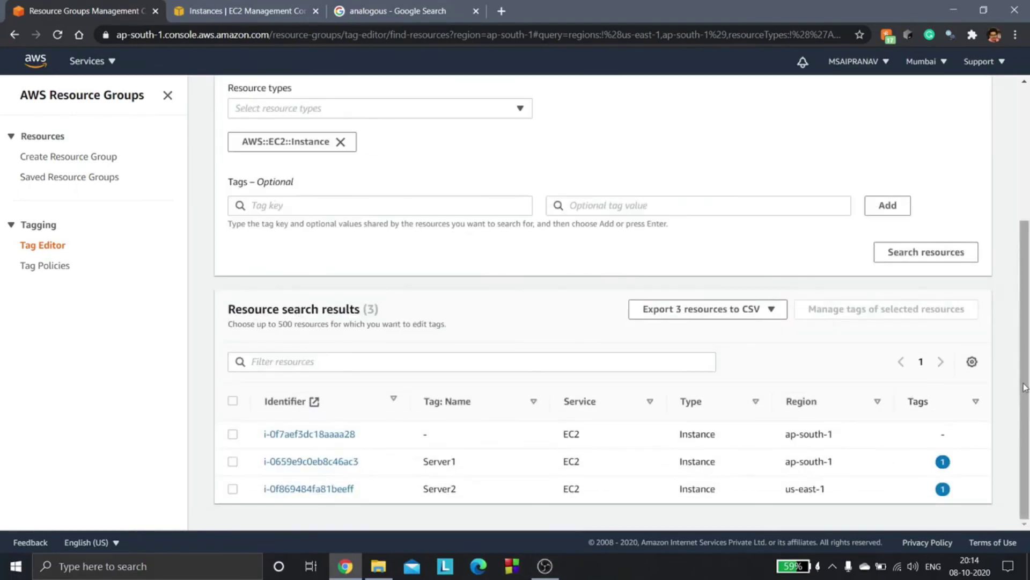
{"action": "mouse_move", "coordinate": [1028, 407]}
{"action": "left_mouse_down"}
{"action": "mouse_move", "coordinate": [1027, 367]}
{"action": "mouse_move", "coordinate": [772, 250]}
{"action": "left_mouse_up"}
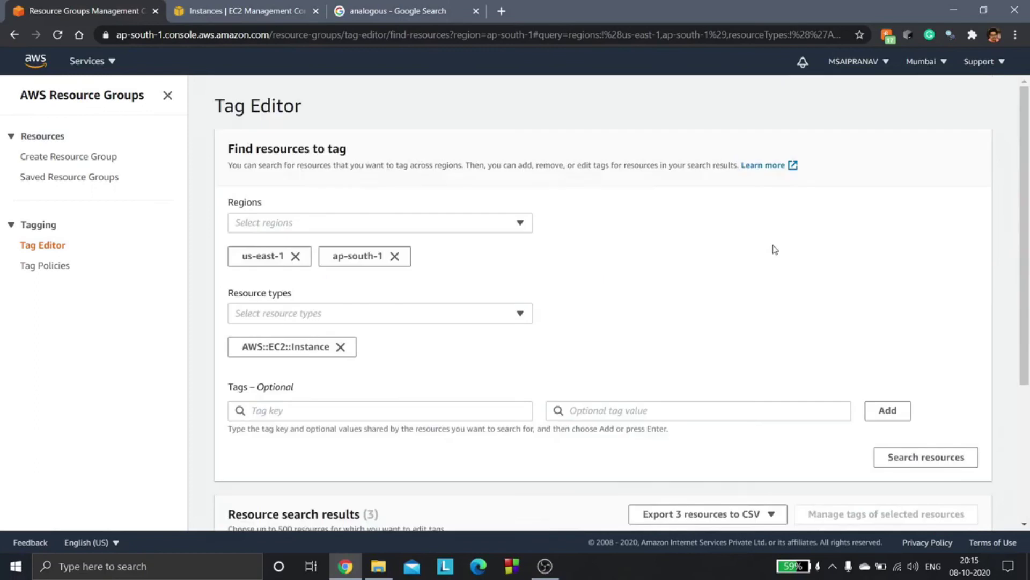